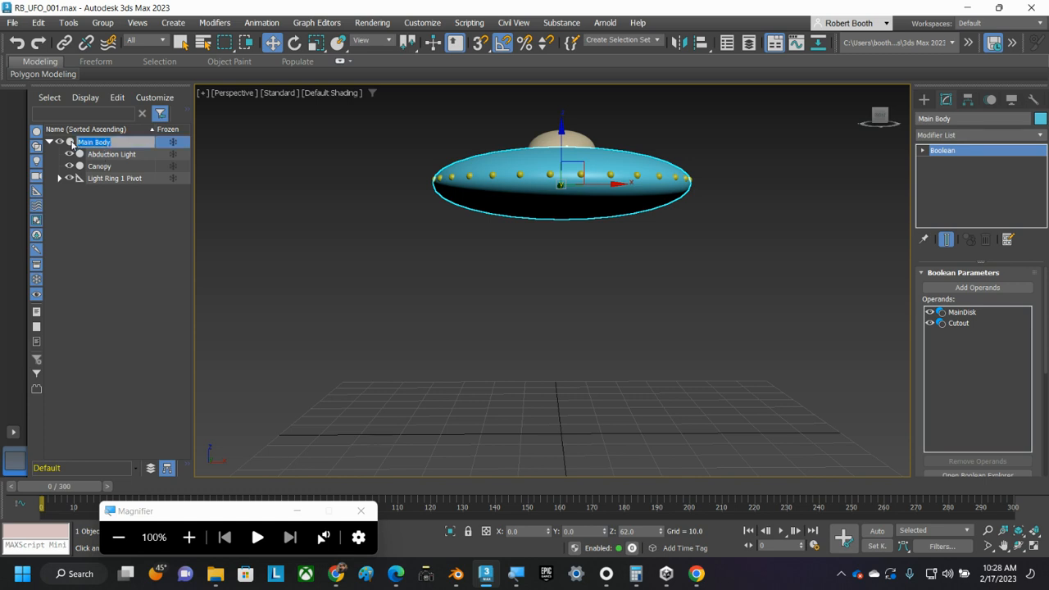
Step: Select the Abduction Light cone nested under Main Body in the scene hierarchy
click(98, 156)
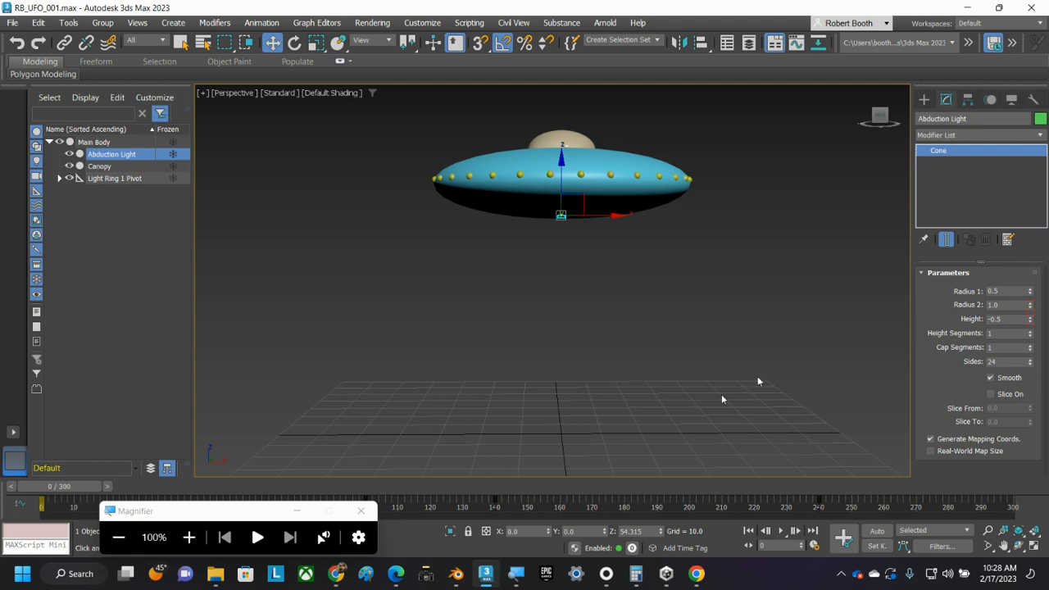
click(188, 537)
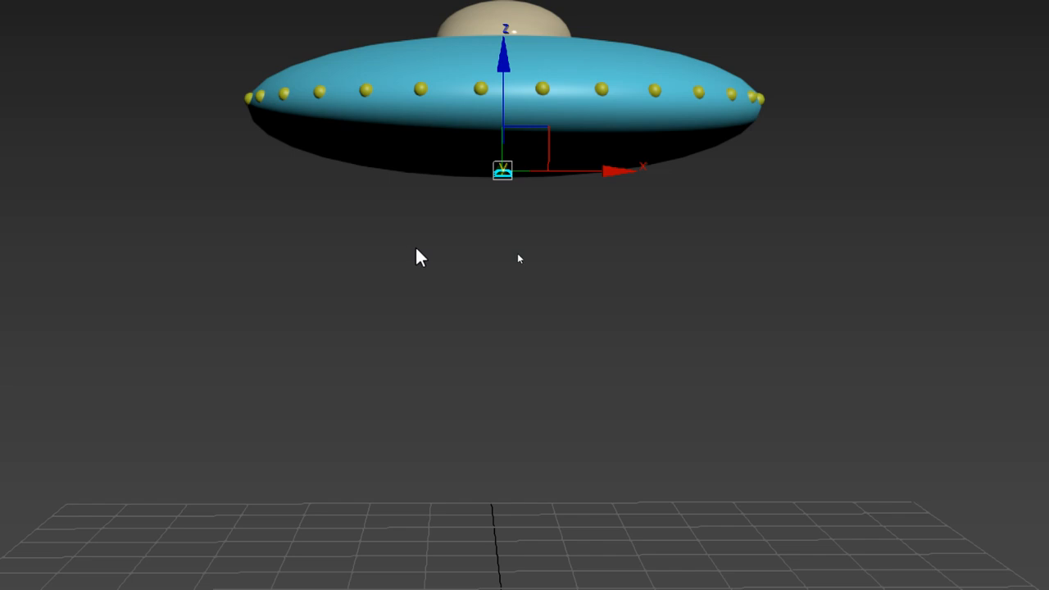
click(492, 264)
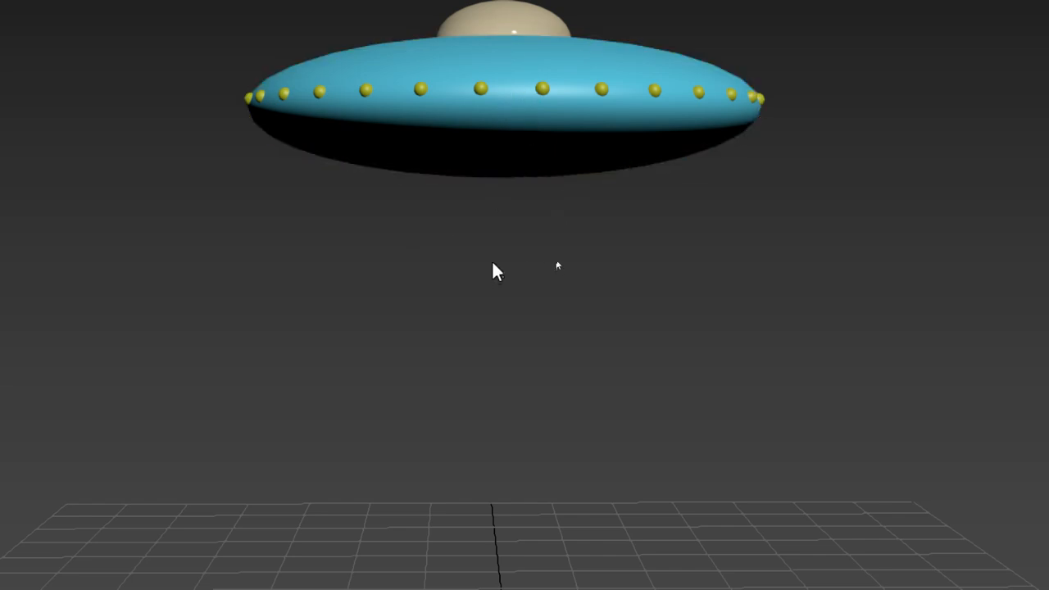
click(508, 120)
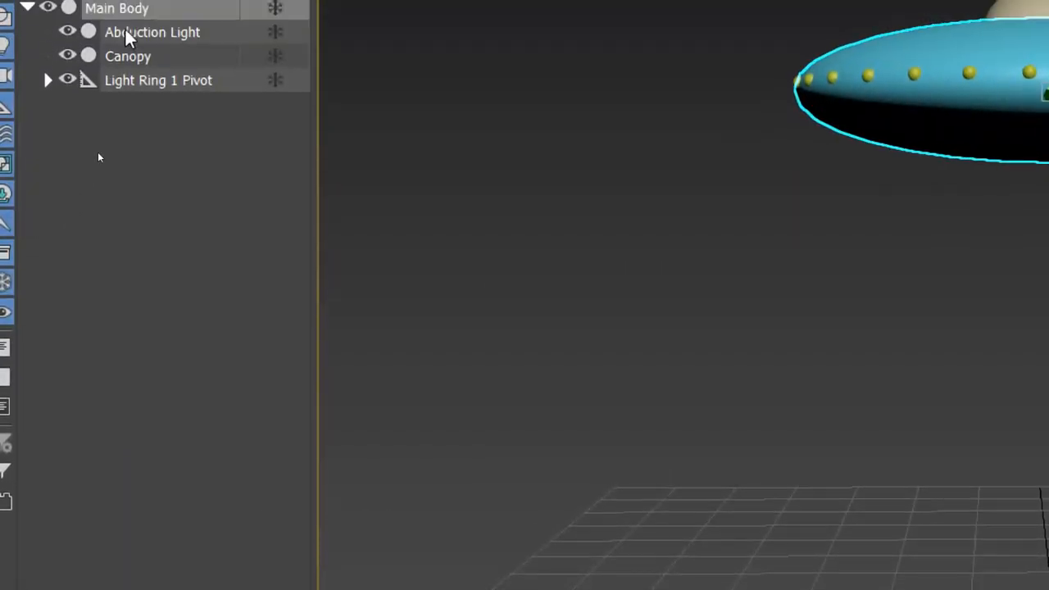
click(156, 39)
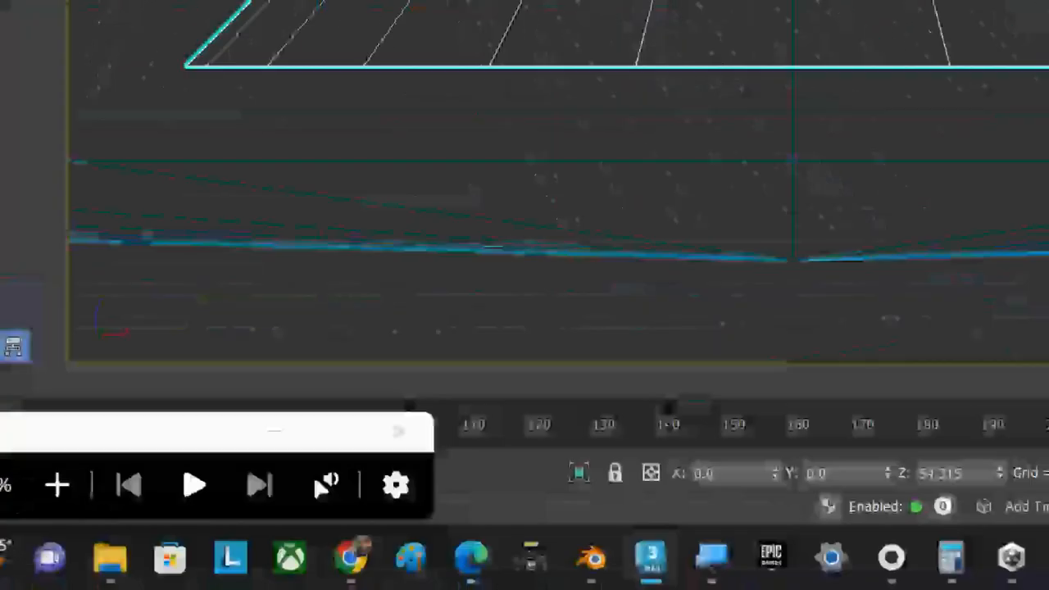
Step: Examine the Abduction Light cone and its Z position at the underside of the Main Body in the front wireframe view
click(46, 485)
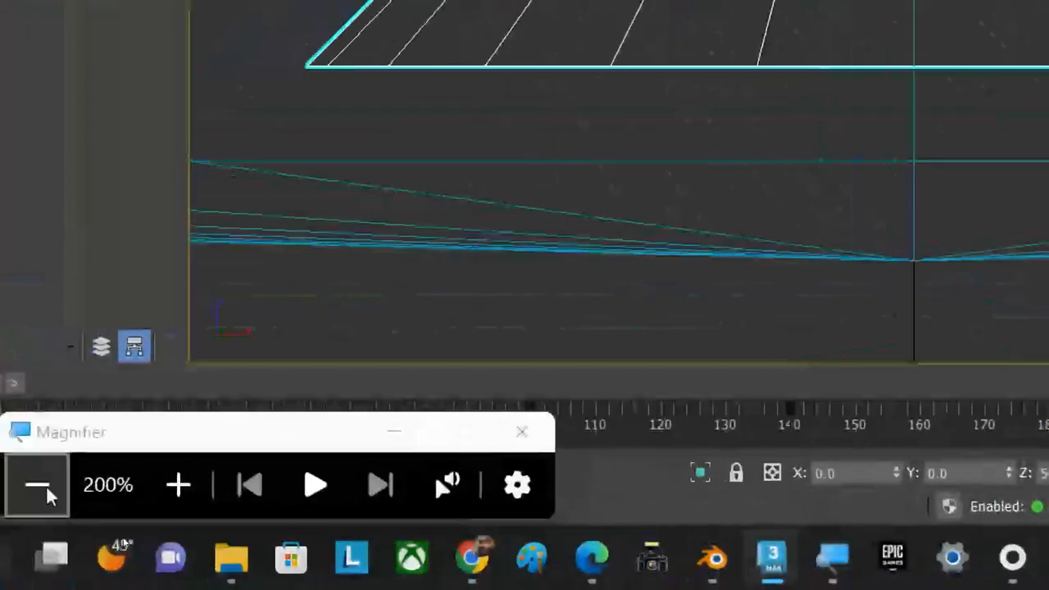
click(39, 518)
scroll(587, 239, down, 6)
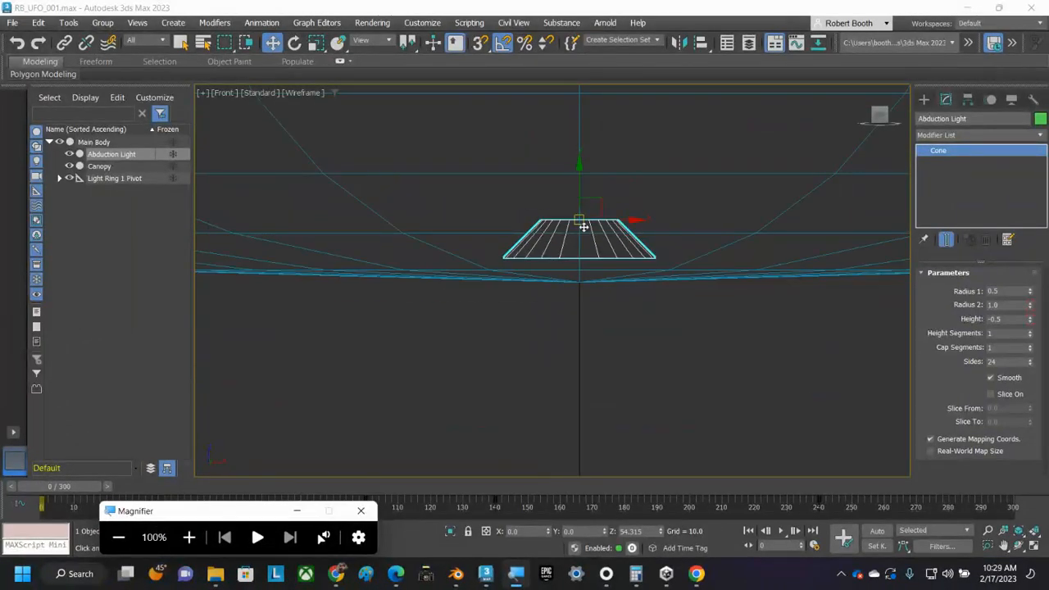
scroll(653, 304, down, 4)
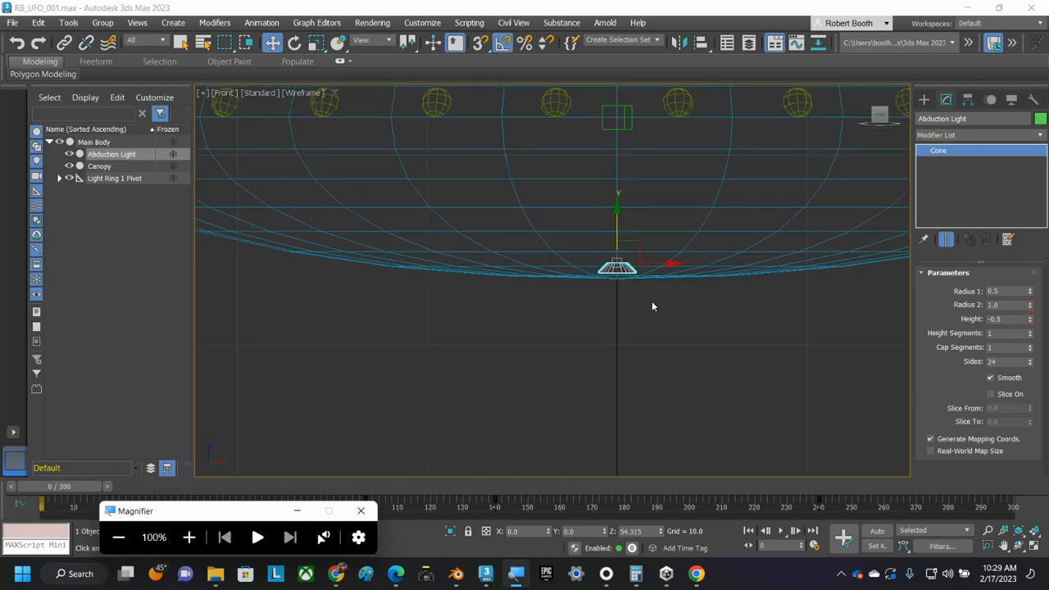
middle_drag(720, 339, 656, 354)
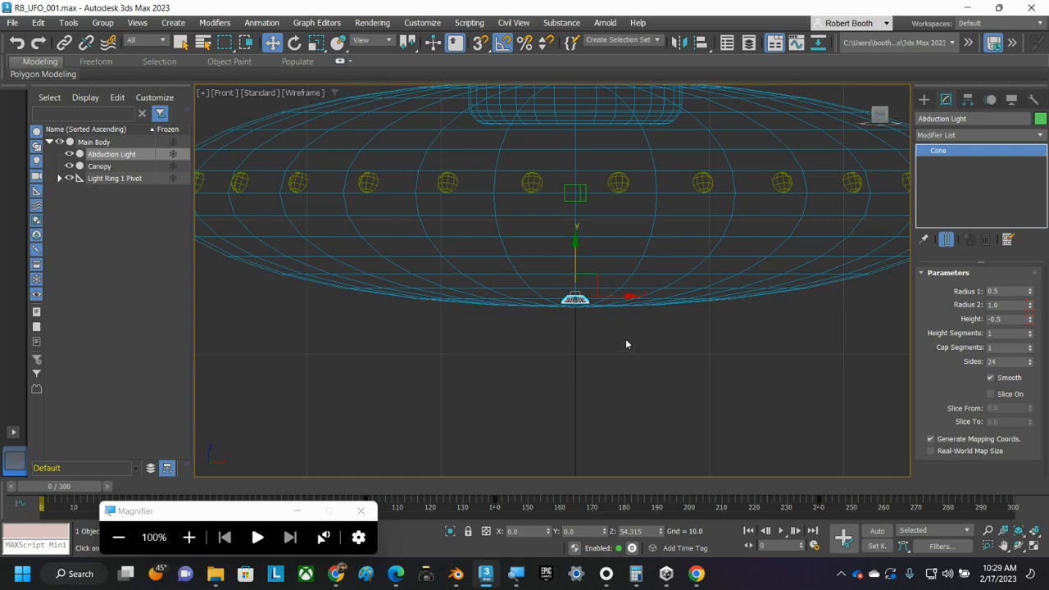
scroll(593, 344, up, 6)
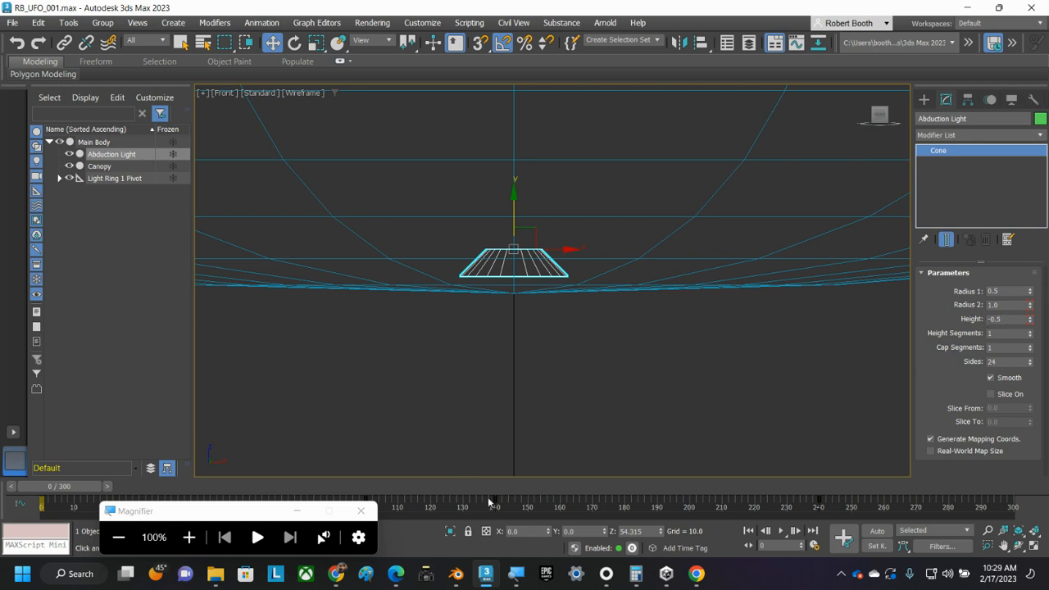
click(188, 537)
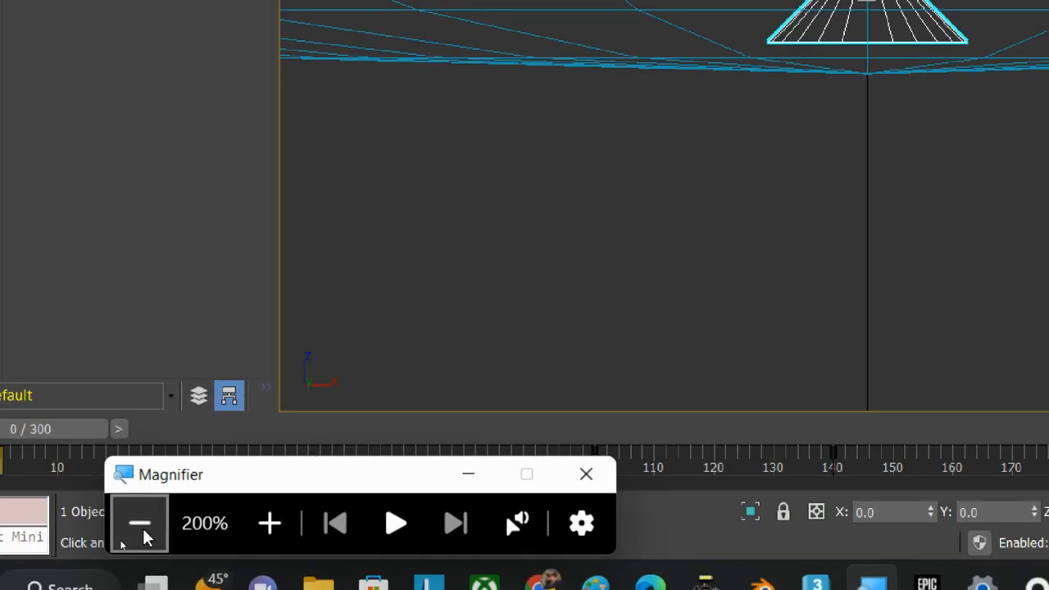
click(137, 537)
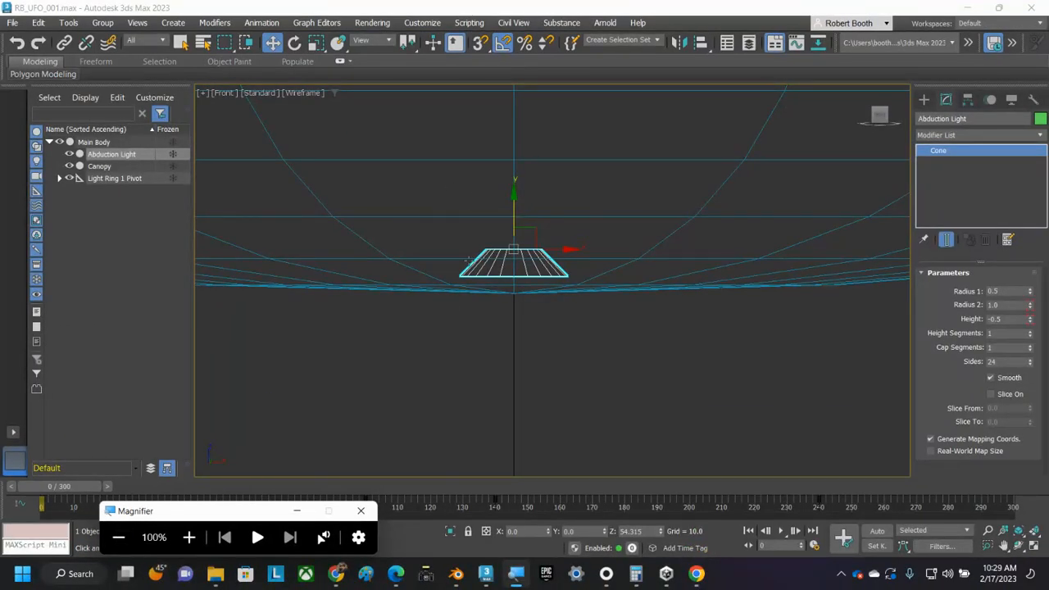
Step: Return to the perspective view with the whole UFO framed and reselect the Abduction Light
click(419, 345)
key(p)
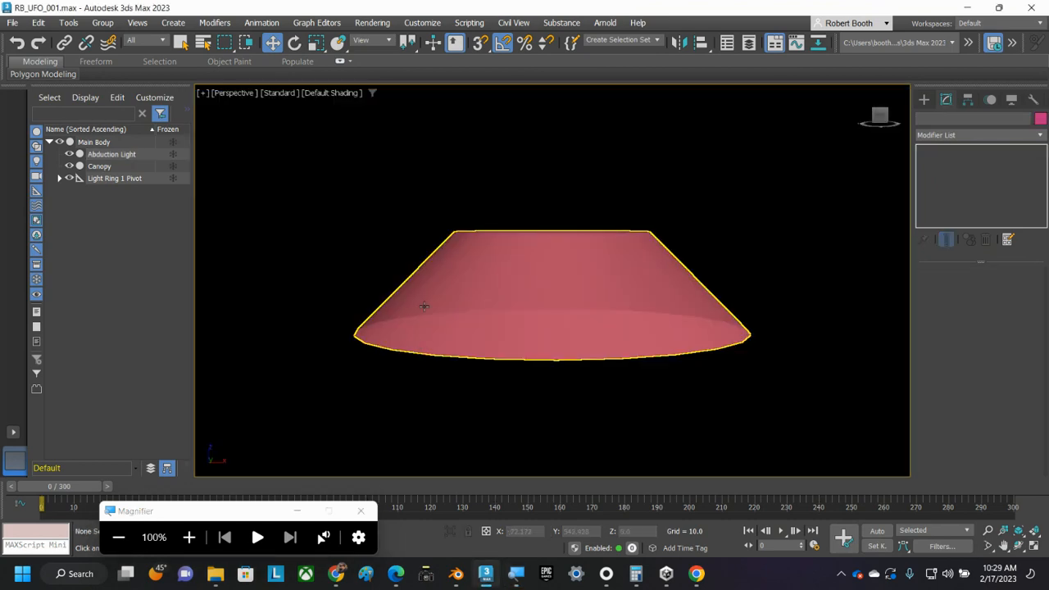
scroll(424, 316, up, 5)
scroll(422, 314, down, 6)
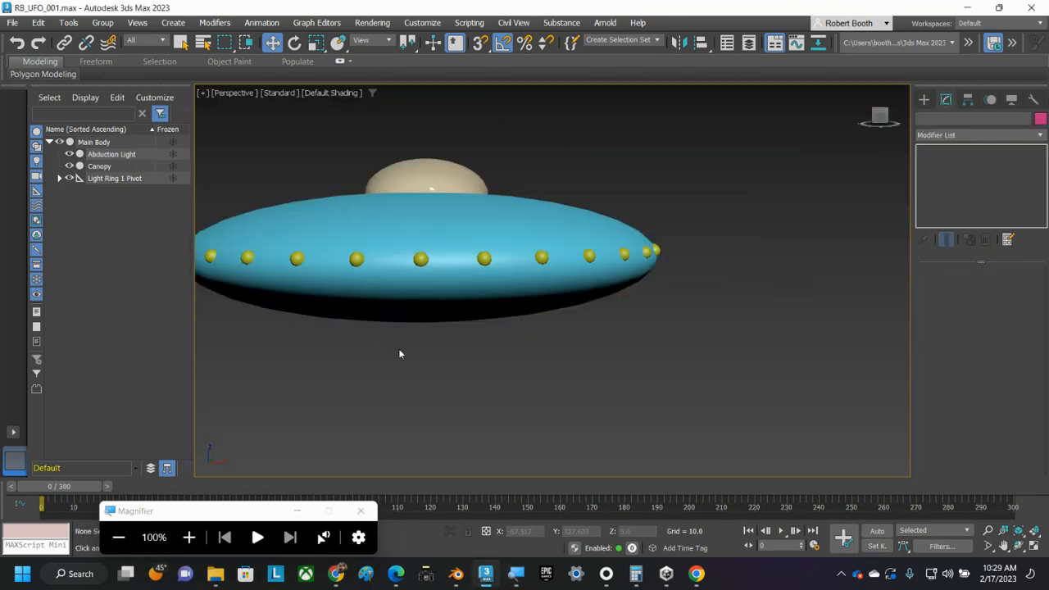
middle_drag(400, 351, 476, 337)
click(123, 155)
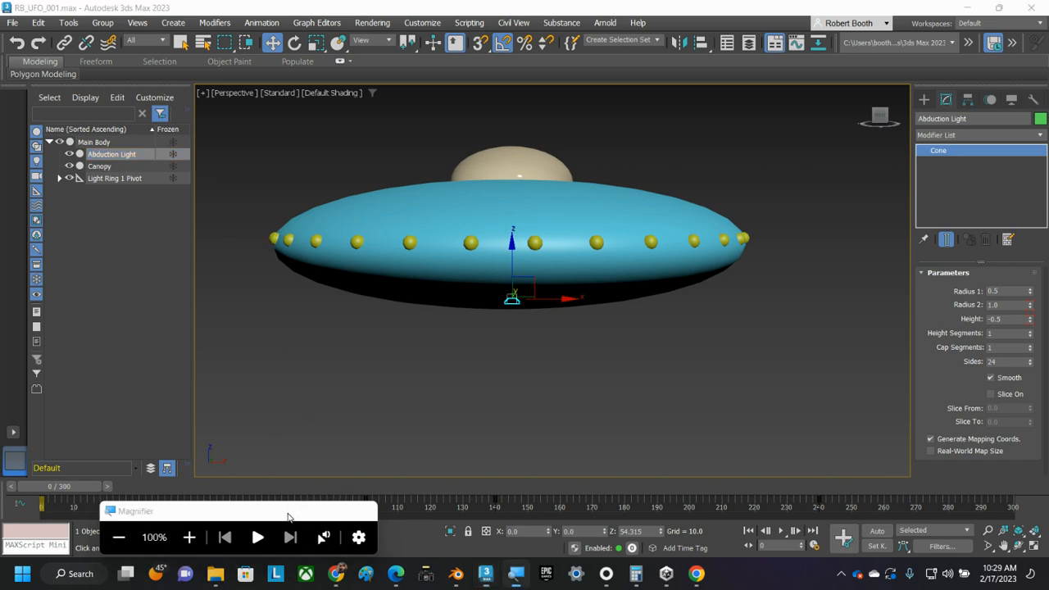
click(516, 574)
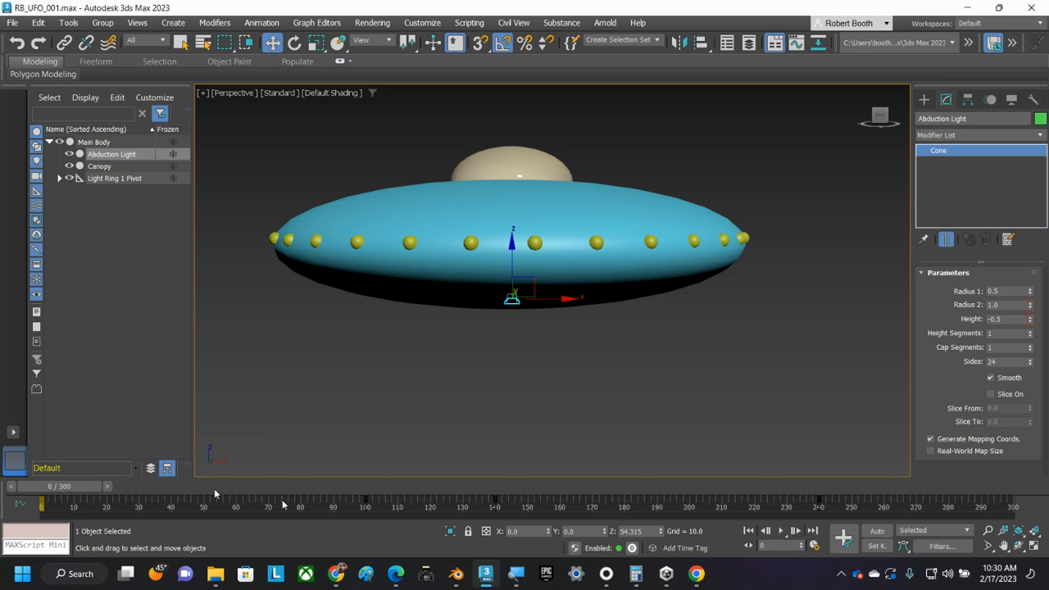
Step: Review the animation length in the time configuration with Auto Key mode turned off
click(877, 533)
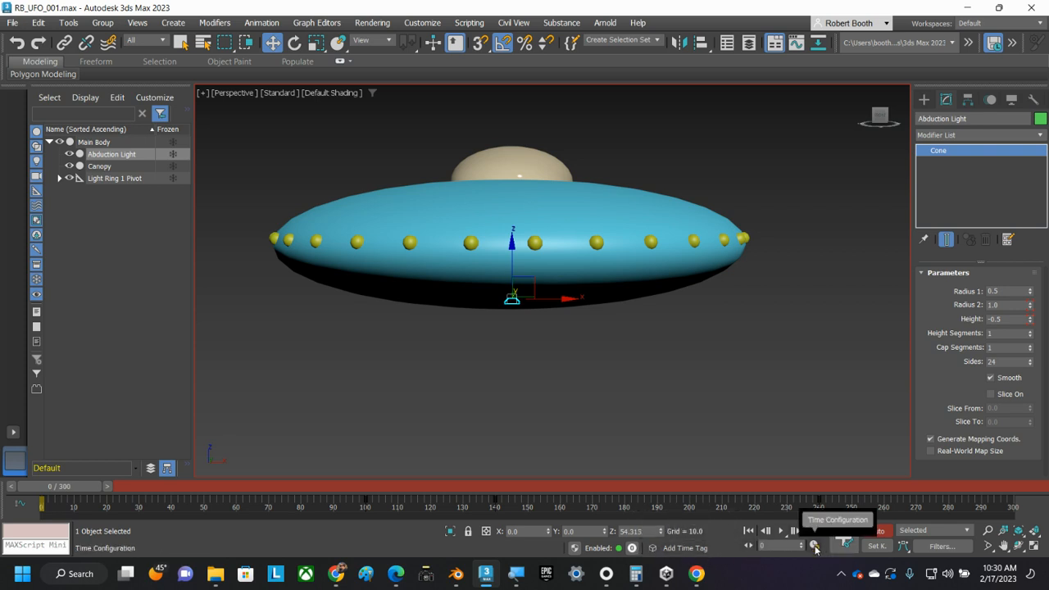
key(n)
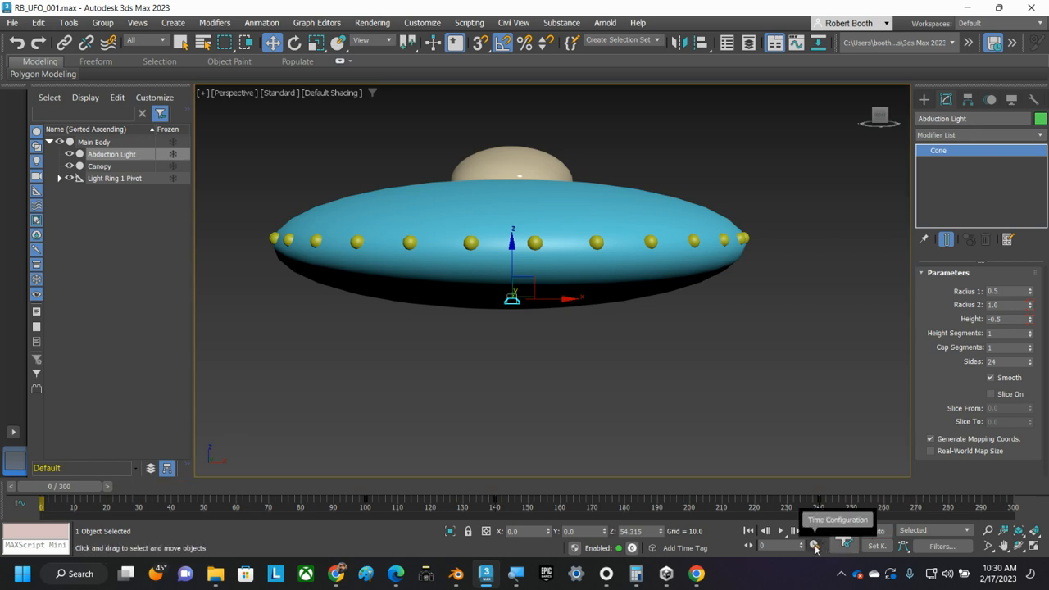
click(814, 546)
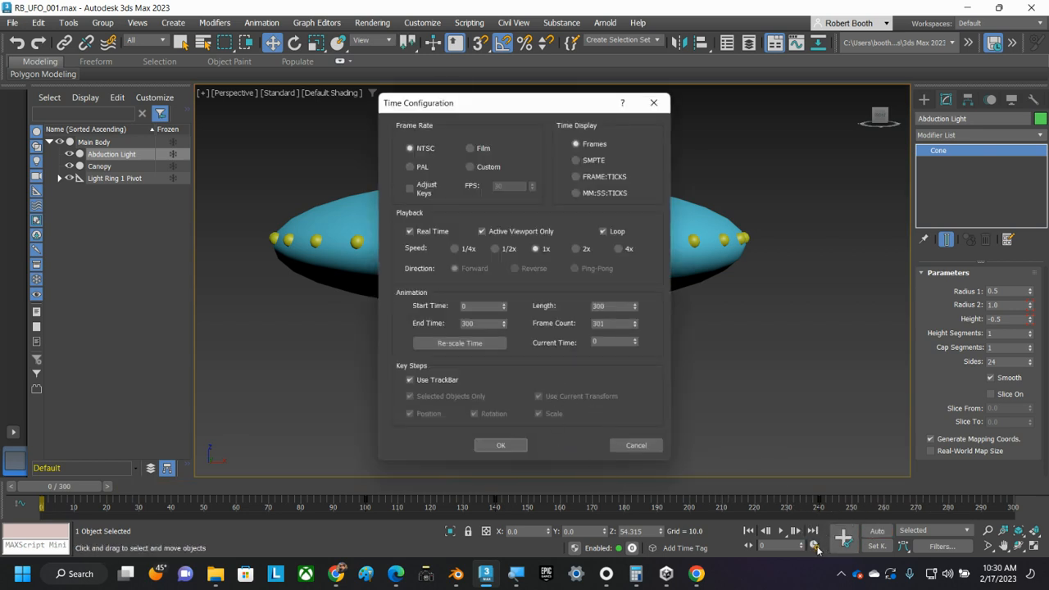
click(653, 102)
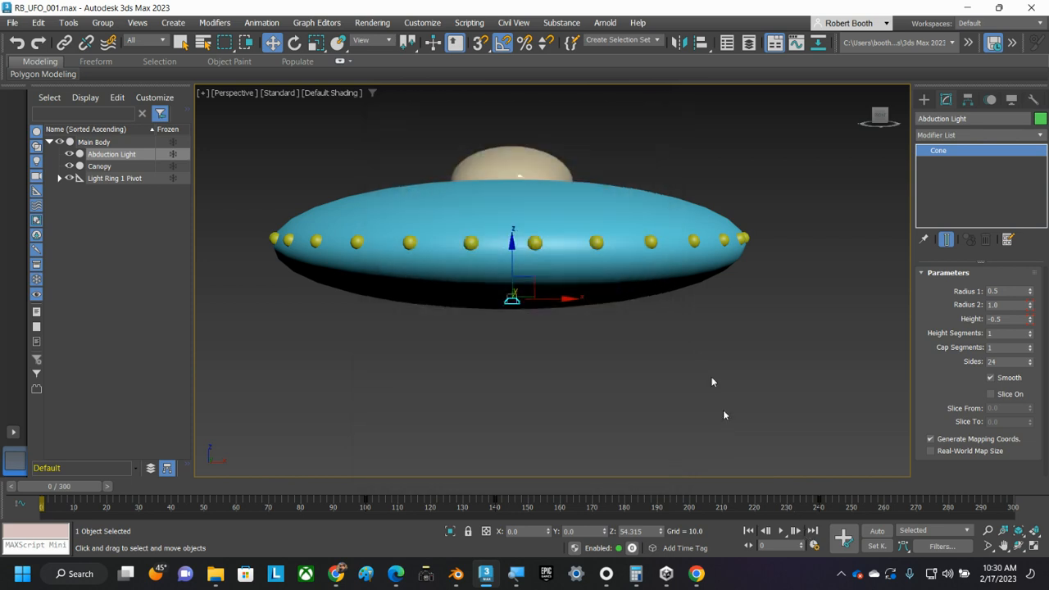
click(815, 550)
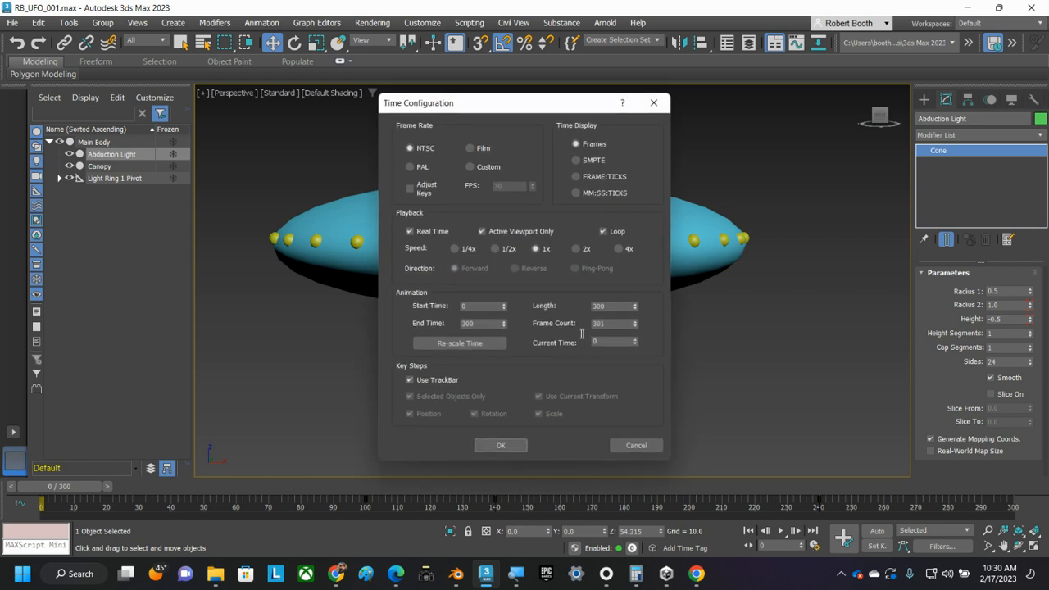
double_click(612, 305)
click(505, 447)
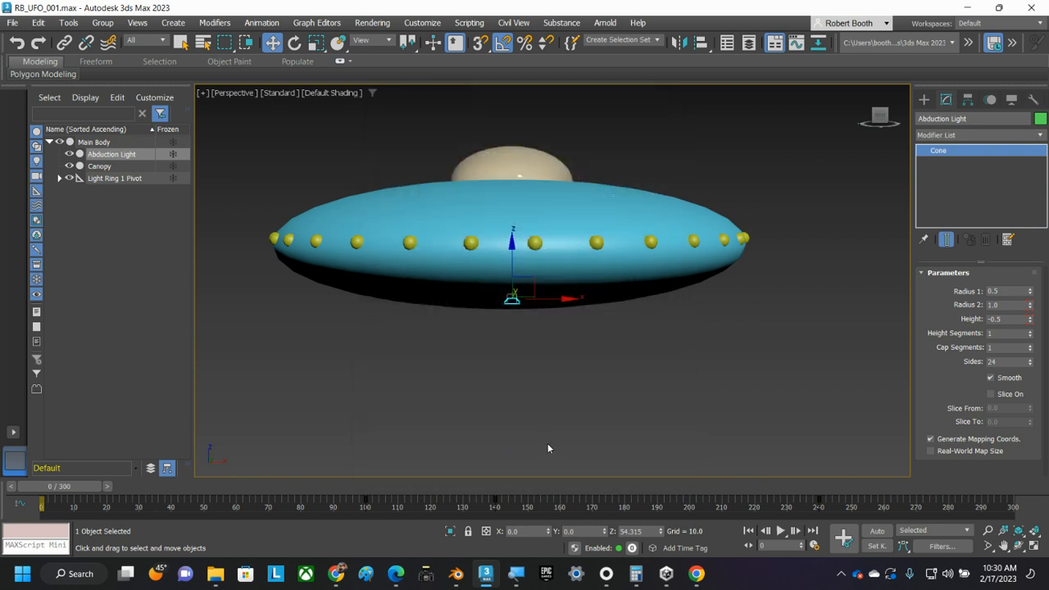
Step: Turn on Auto Key mode and move the animation time to frame 100
click(877, 532)
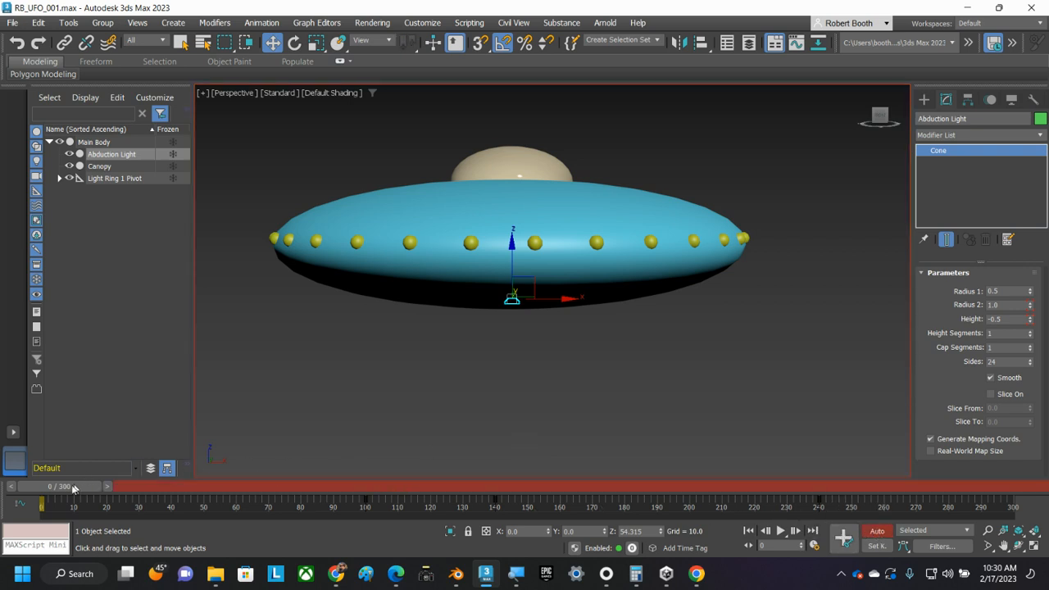
drag(70, 487, 385, 480)
key(w)
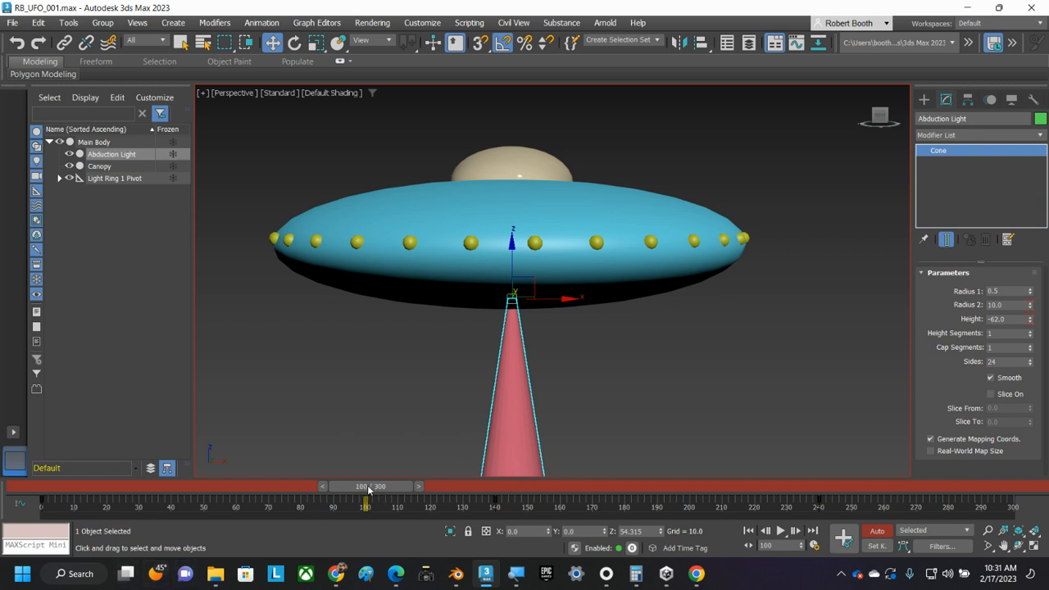
mouse_move(367, 485)
mouse_down()
mouse_move(308, 486)
mouse_move(366, 488)
mouse_up()
Step: Check the Abduction Light cone's Radius 2 and Height parameters at frame 100
click(516, 574)
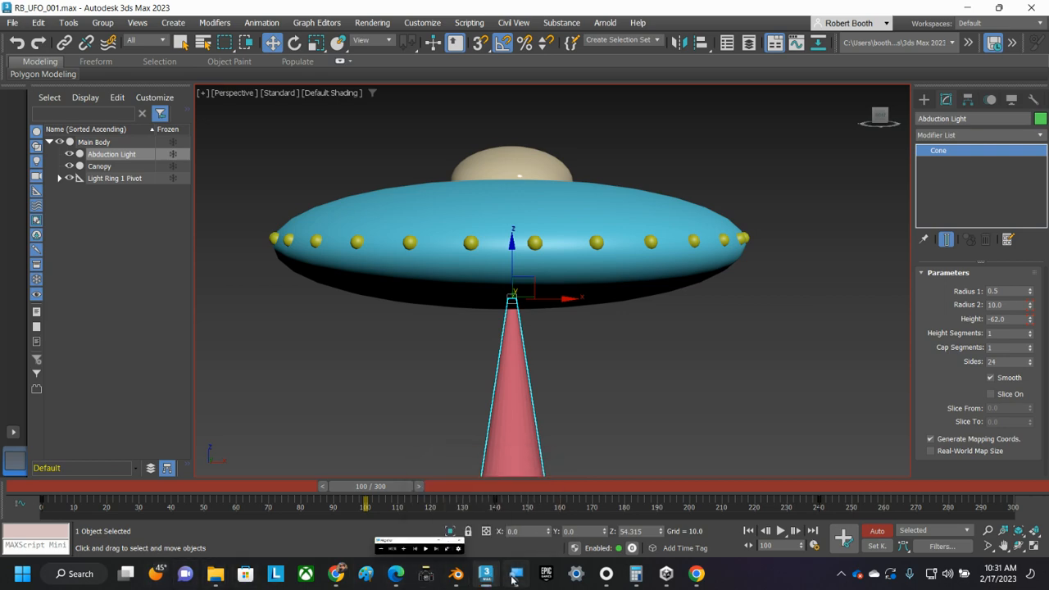
click(190, 538)
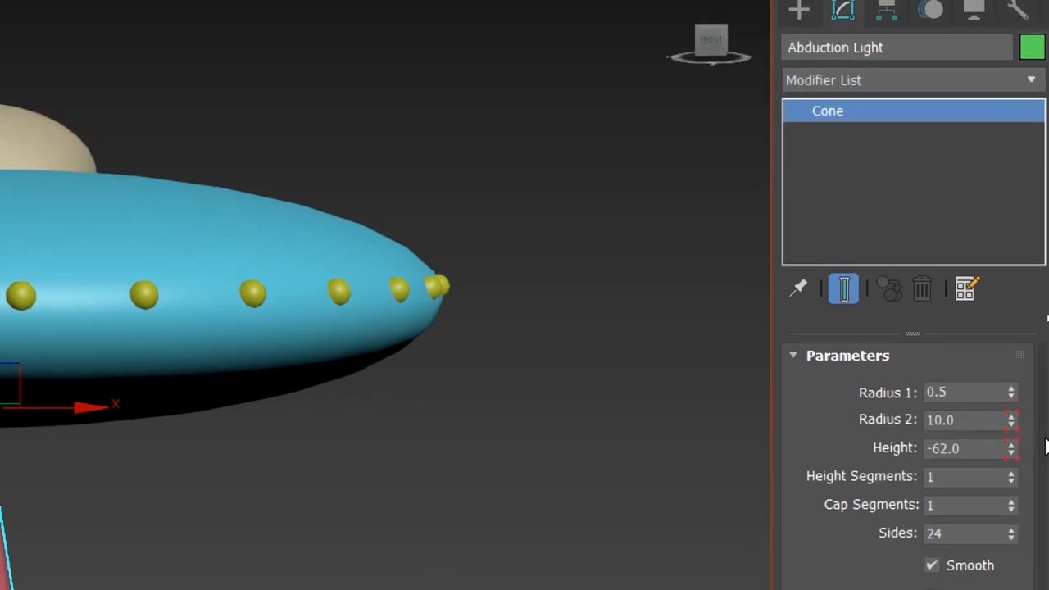
double_click(964, 419)
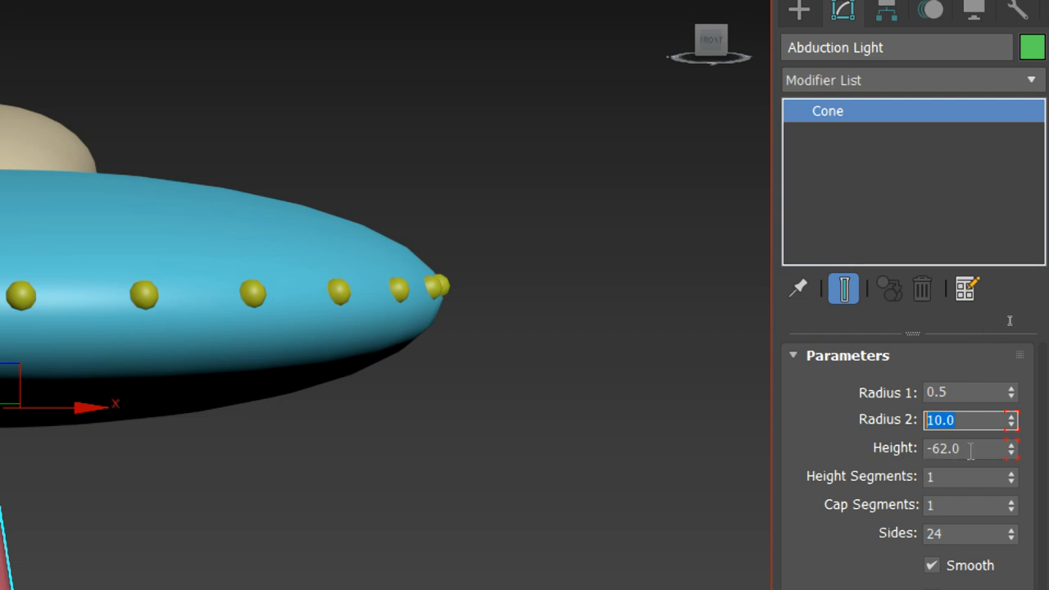
key(Tab)
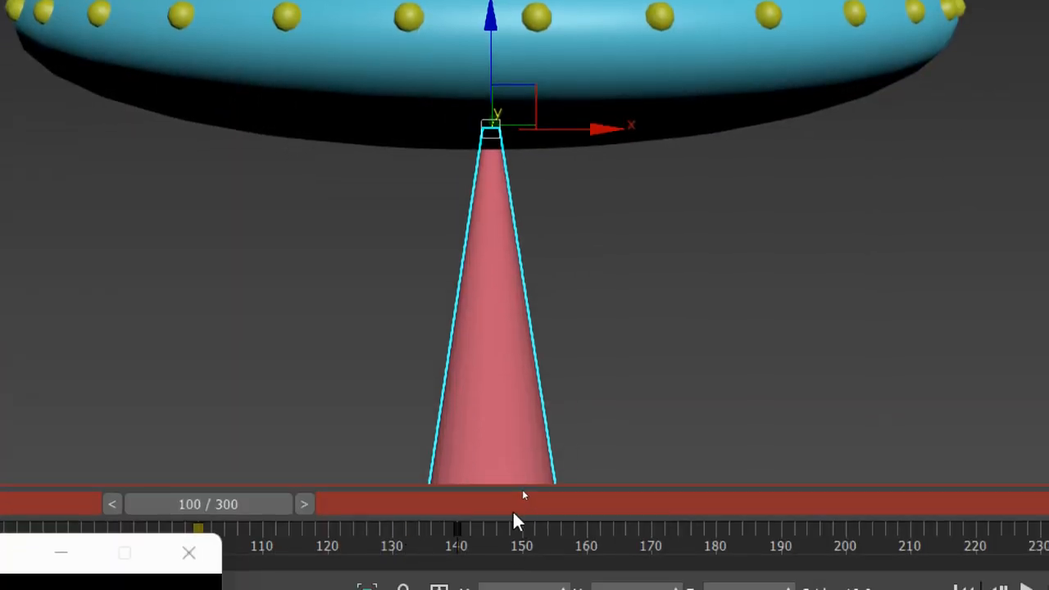
Step: Inspect the whole light beam from the UFO down to the ground grid in the perspective view
middle_drag(548, 372, 560, 268)
scroll(578, 287, down, 4)
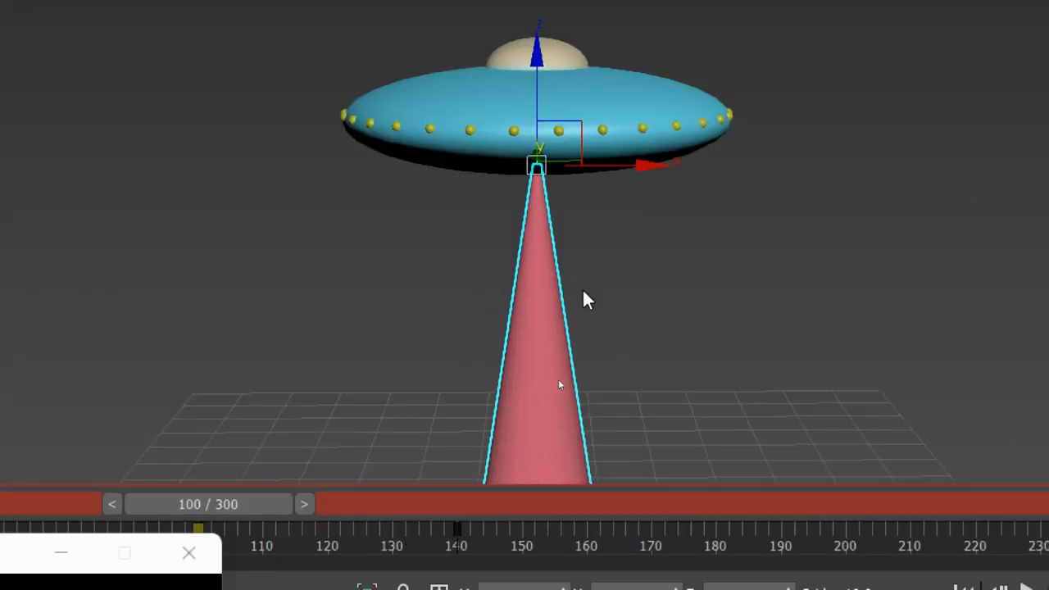
scroll(584, 291, down, 5)
middle_drag(607, 312, 557, 257)
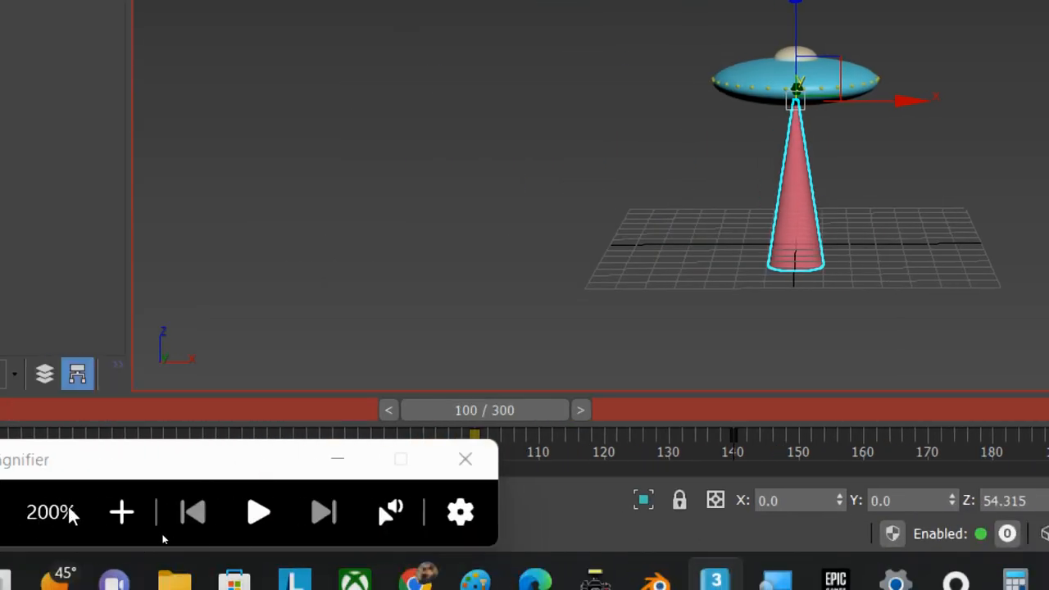
click(118, 541)
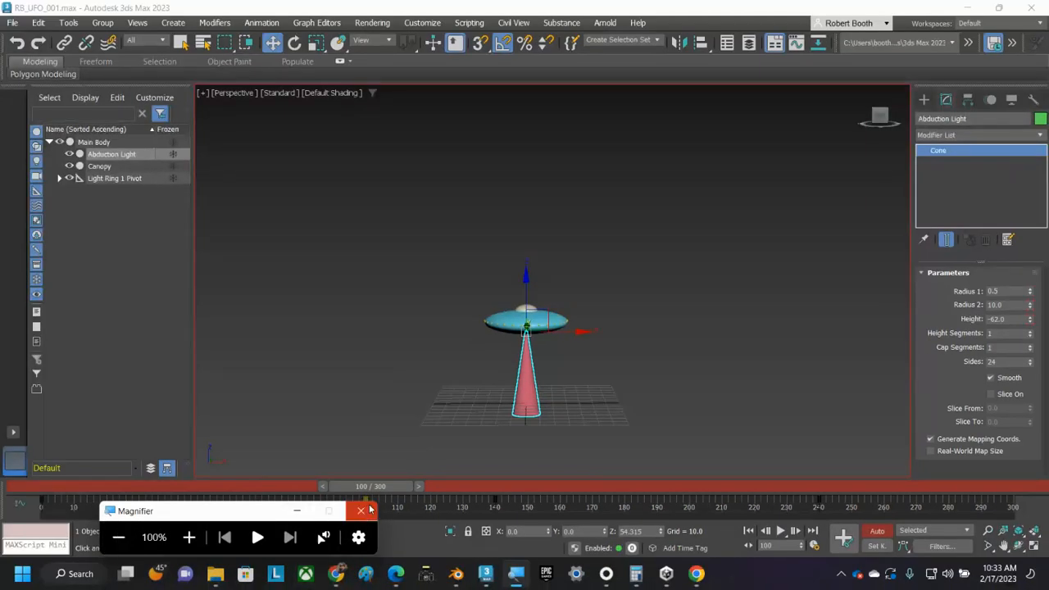
Step: Move the animation time to frame 140 and key the Abduction Light cone's Radius 2 at 10
drag(382, 485, 509, 483)
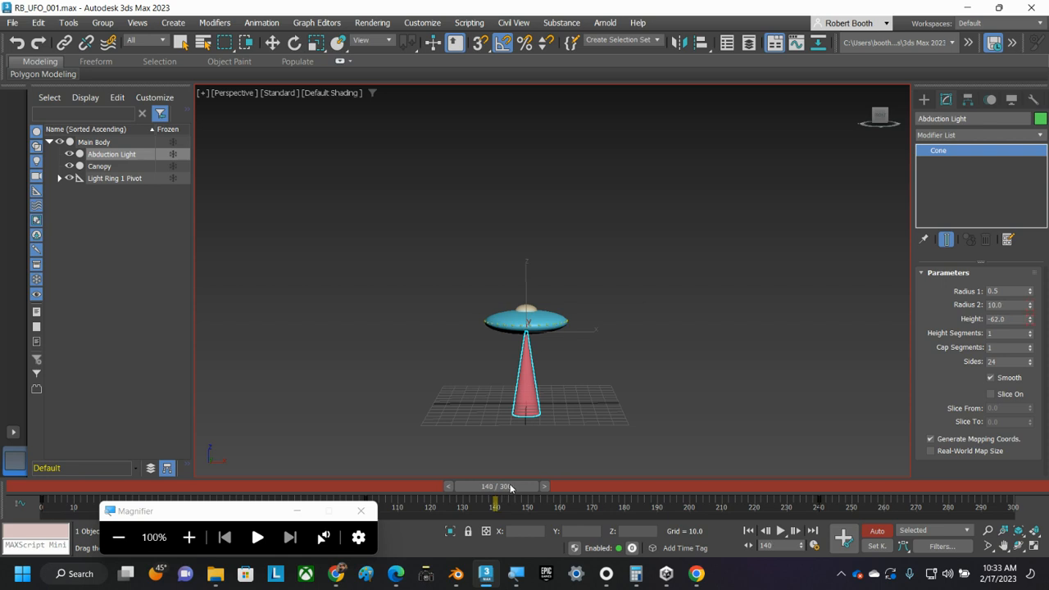
key(w)
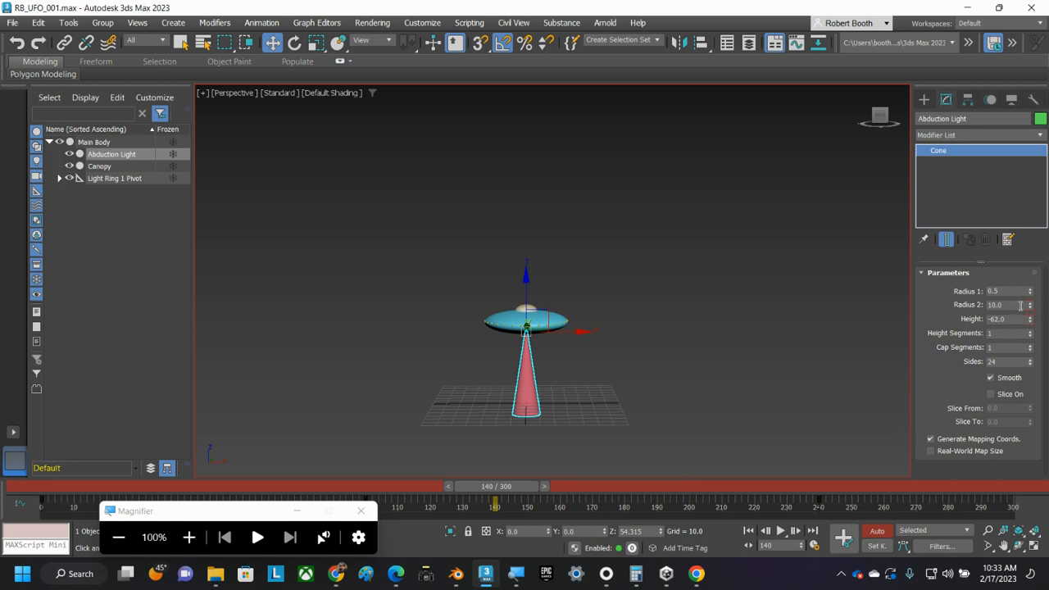
click(189, 537)
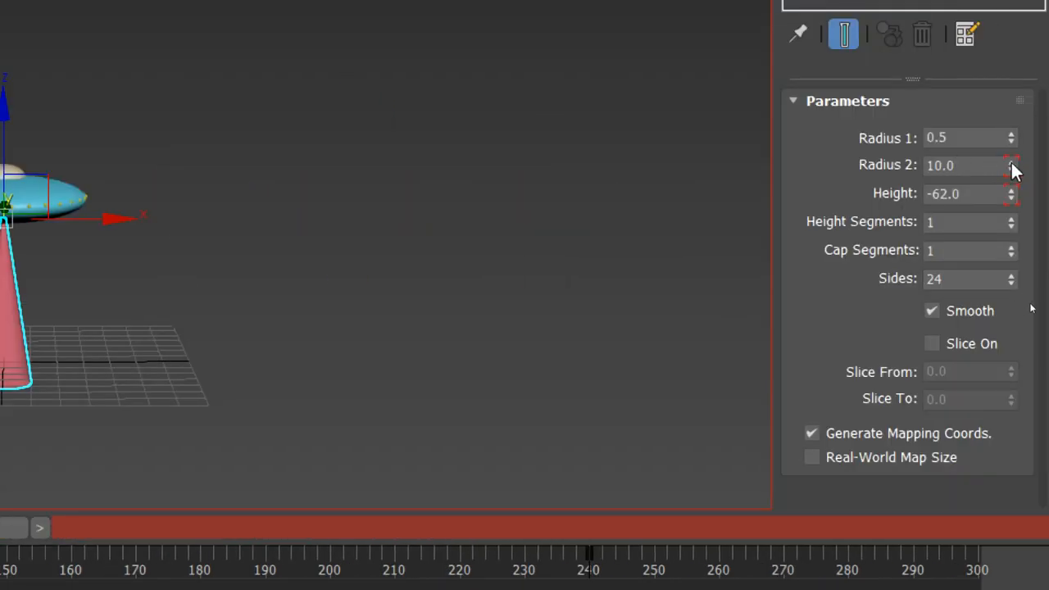
click(1011, 161)
drag(955, 166, 899, 164)
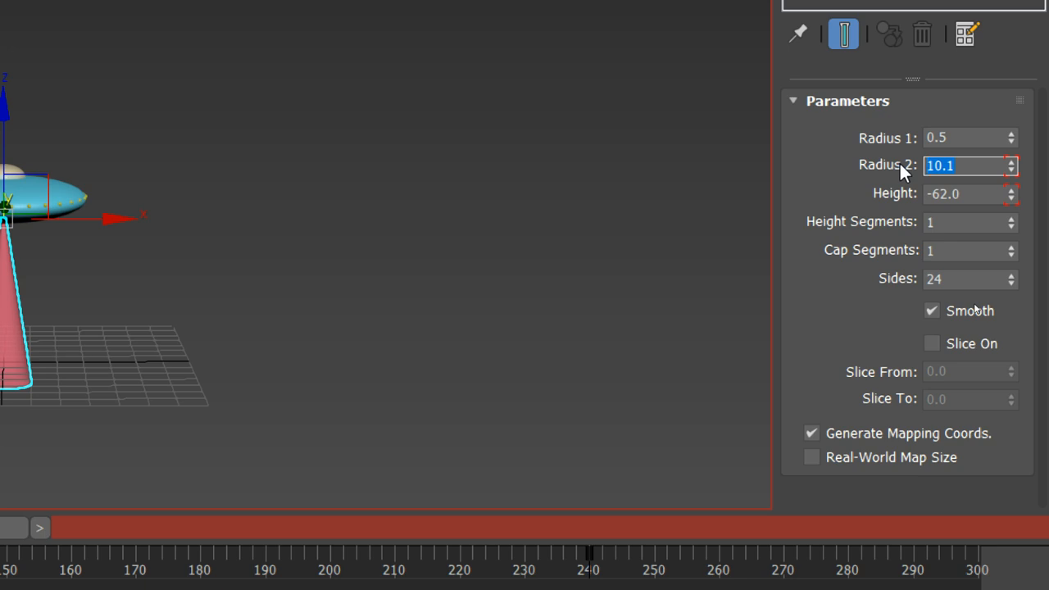
text(10)
key(Return)
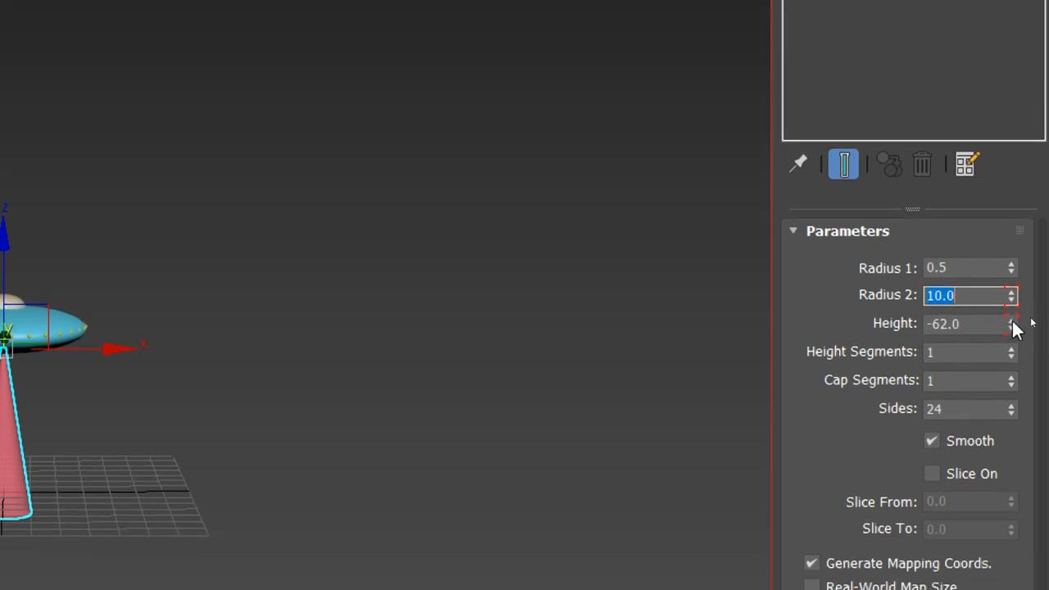
Step: Key the Abduction Light cone's Height at -62 on frame 140
drag(1014, 327, 1014, 324)
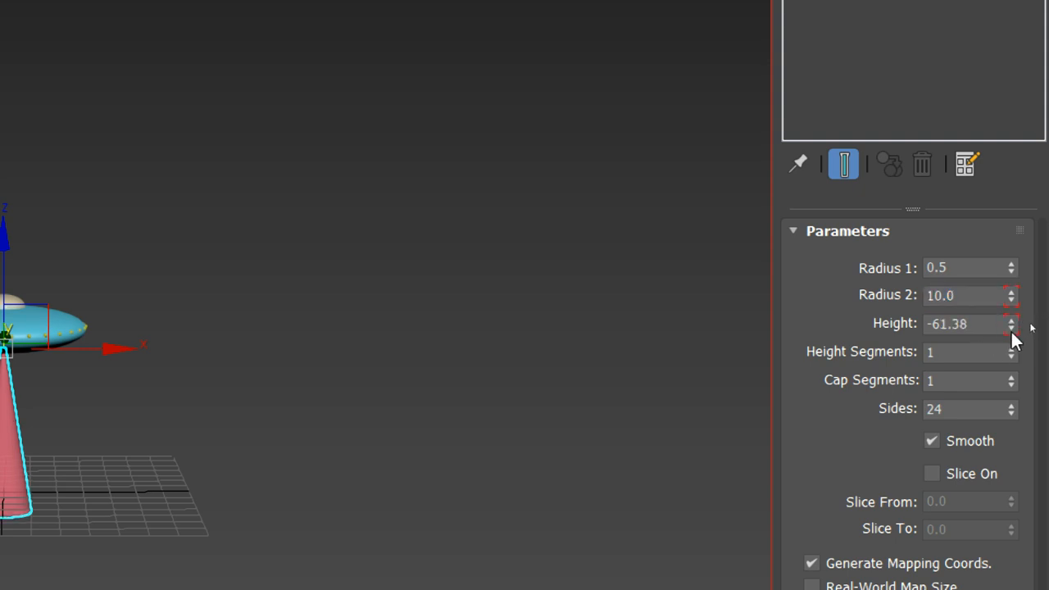
drag(981, 319, 873, 322)
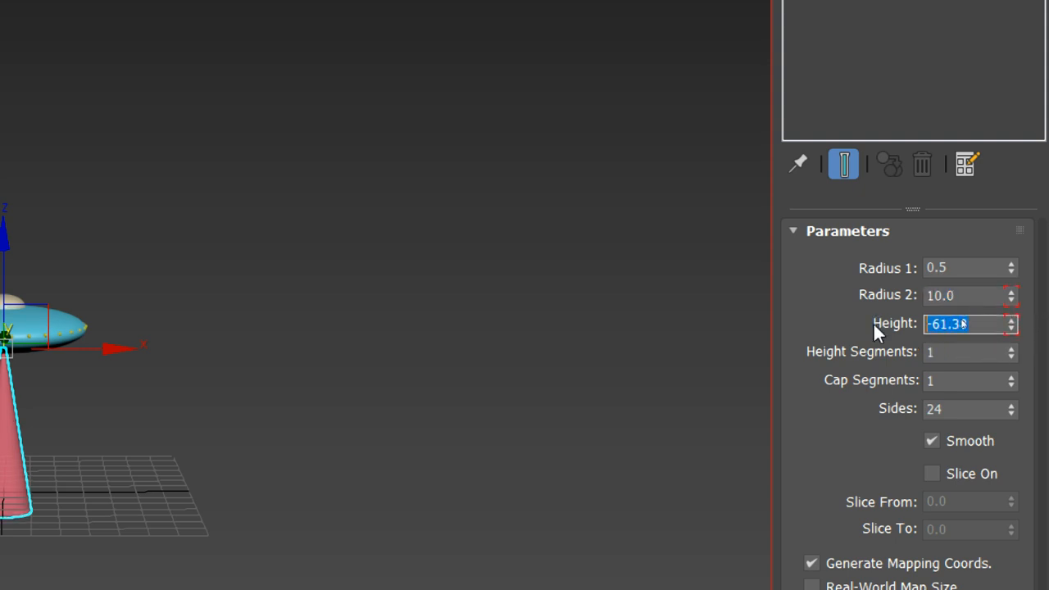
text(-62)
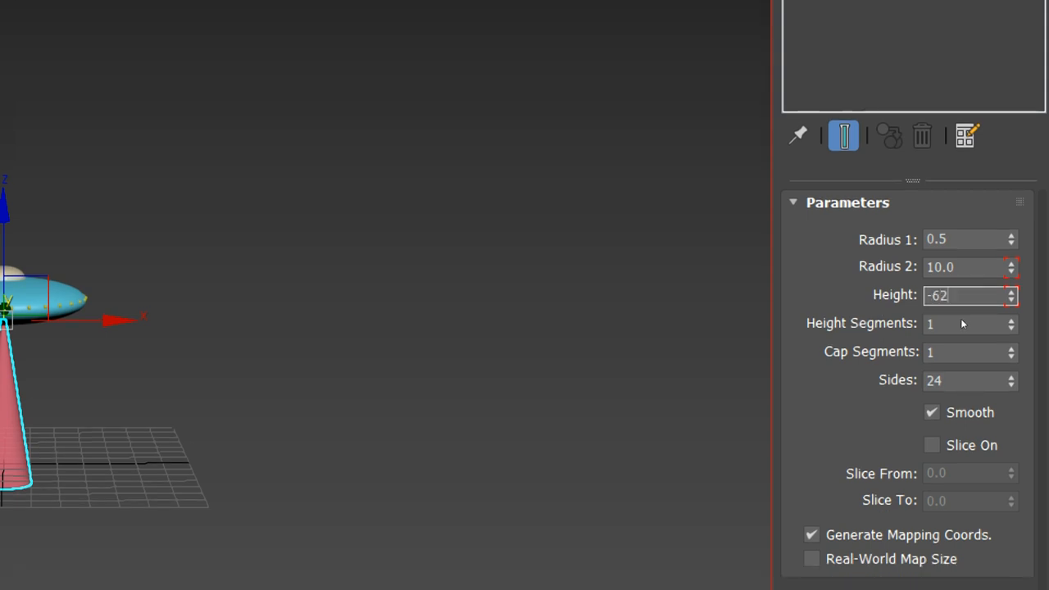
key(Return)
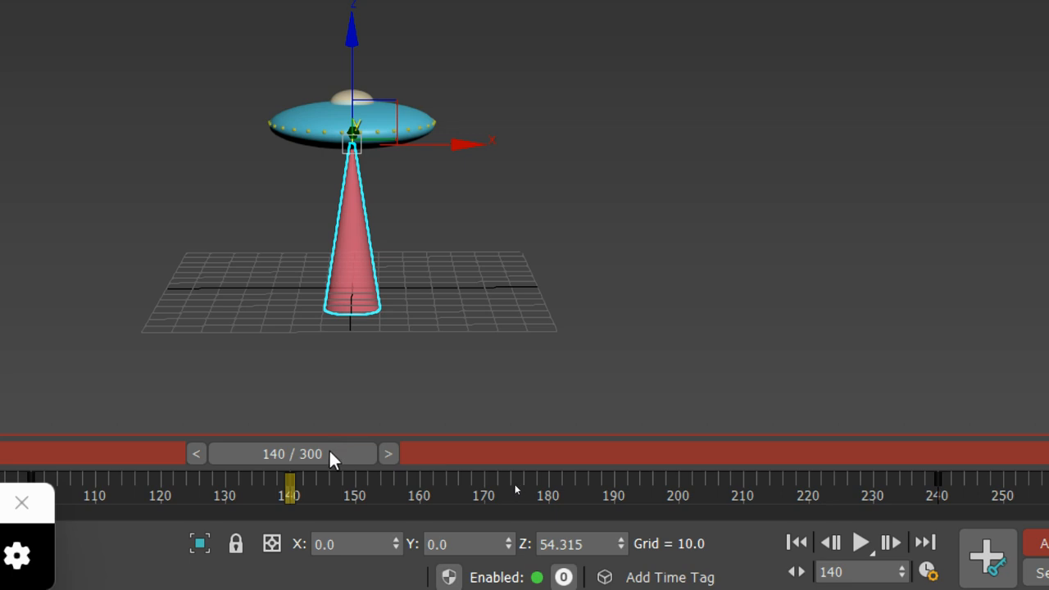
Step: Scrub the animation back before frame 100 and forward to frame 140 to preview how the beam grows and holds
drag(335, 448, 0, 437)
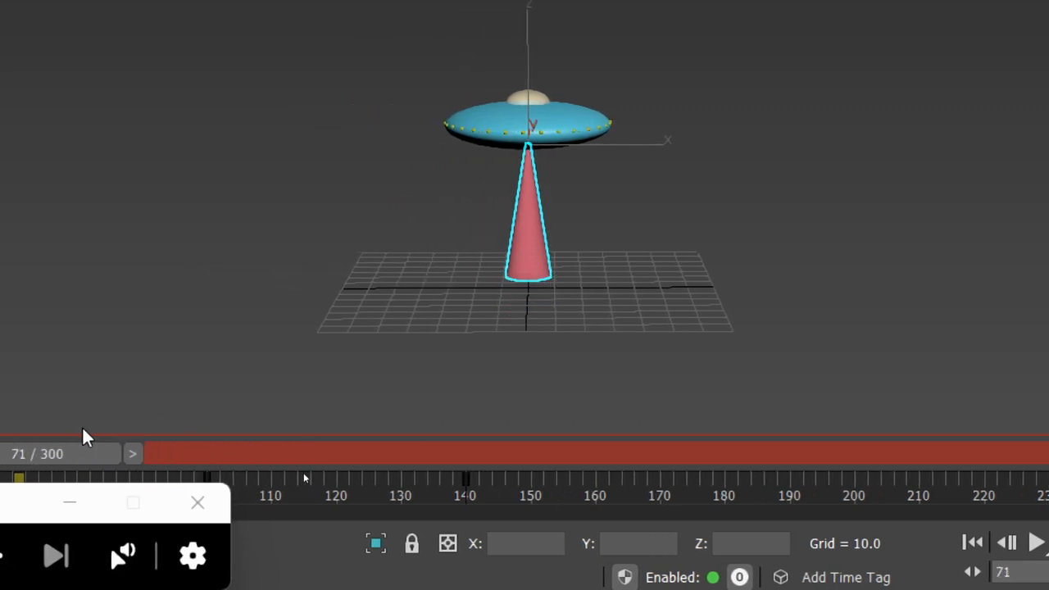
drag(86, 437, 513, 404)
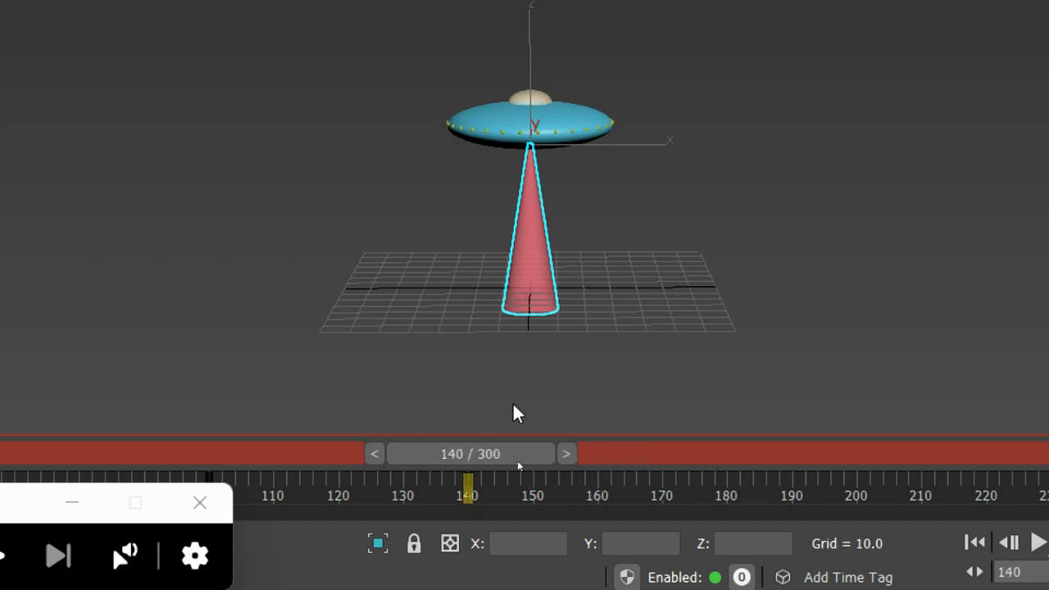
drag(513, 405, 520, 405)
Step: Move the animation time to frame 240 and check the Abduction Light cone's Radius 2 and Height there
drag(820, 427, 975, 427)
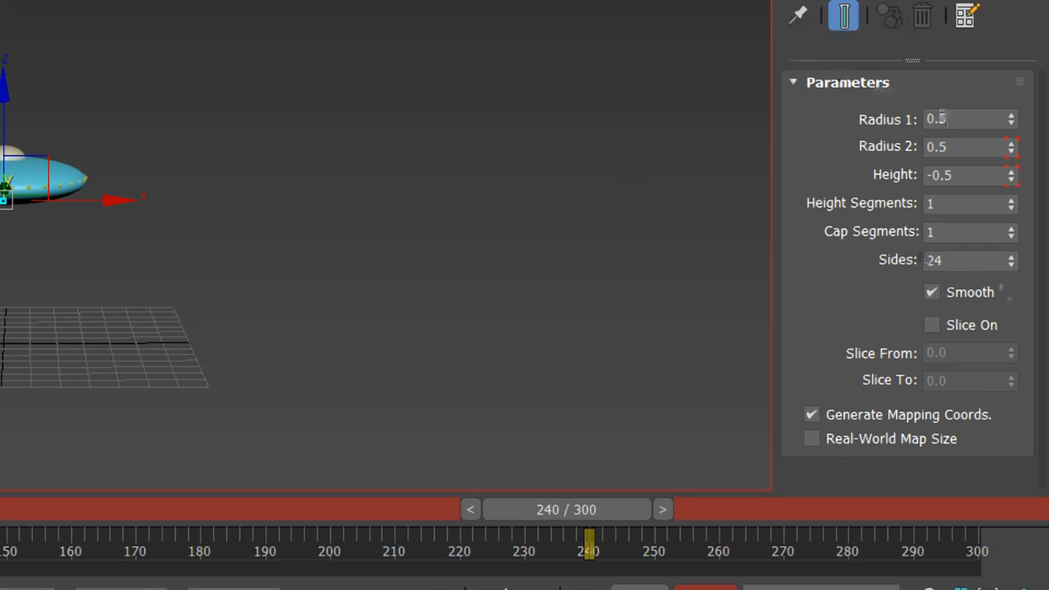
double_click(959, 145)
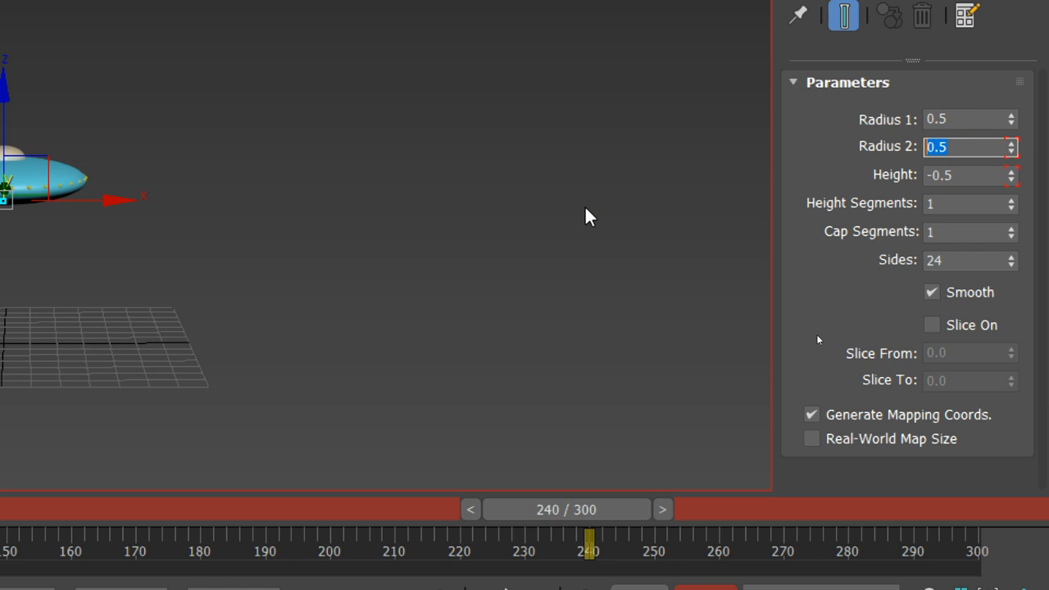
double_click(947, 175)
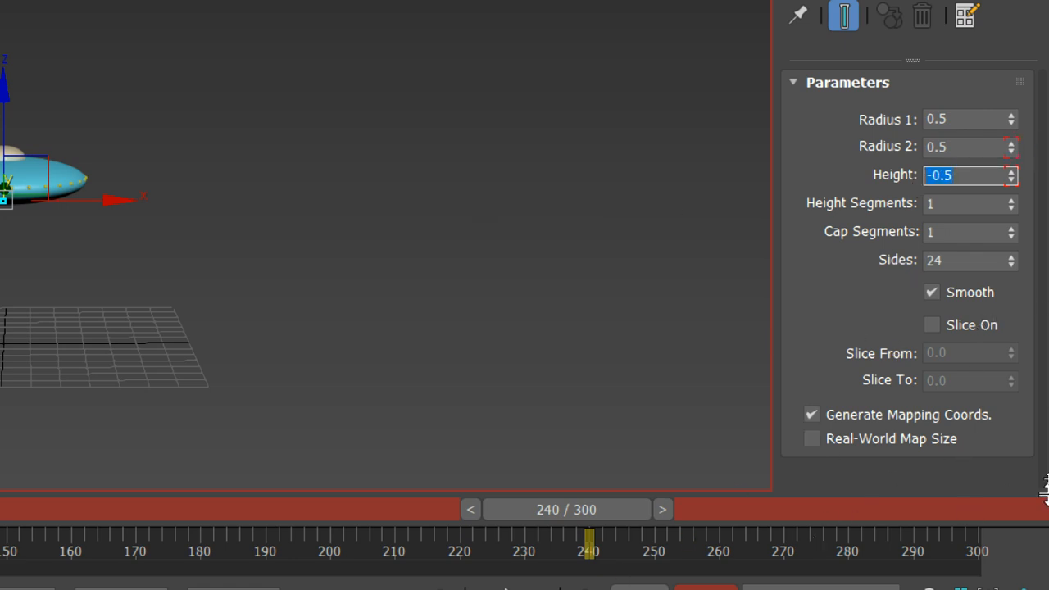
Step: Turn off Auto Key mode and return the animation time to frame 0
click(711, 543)
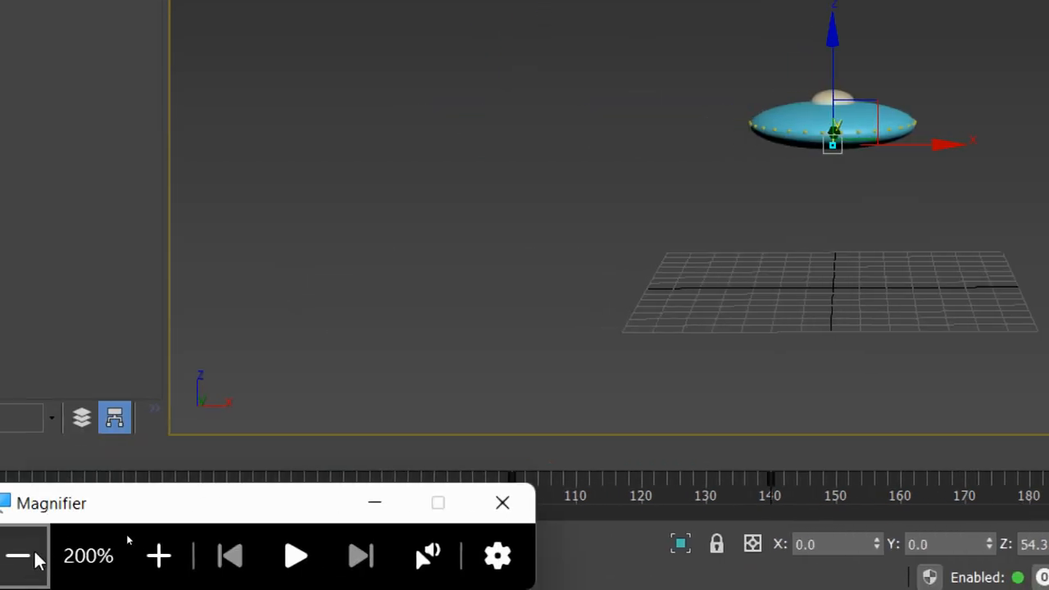
click(24, 557)
drag(791, 487, 74, 486)
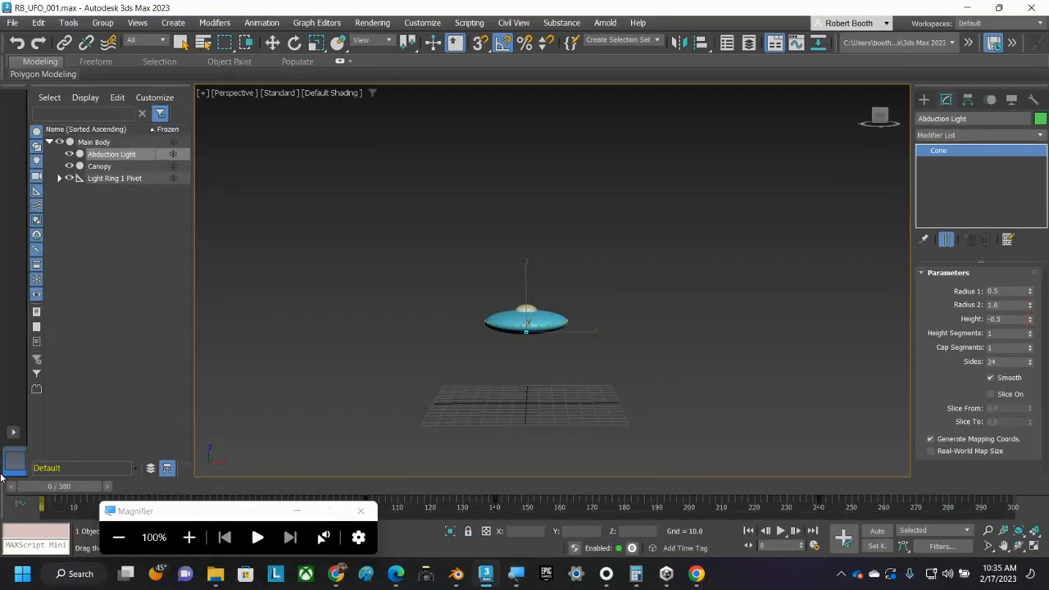
Step: Play the animation in the perspective view, watching the UFO and its beam from closer up, and stop playback
click(780, 531)
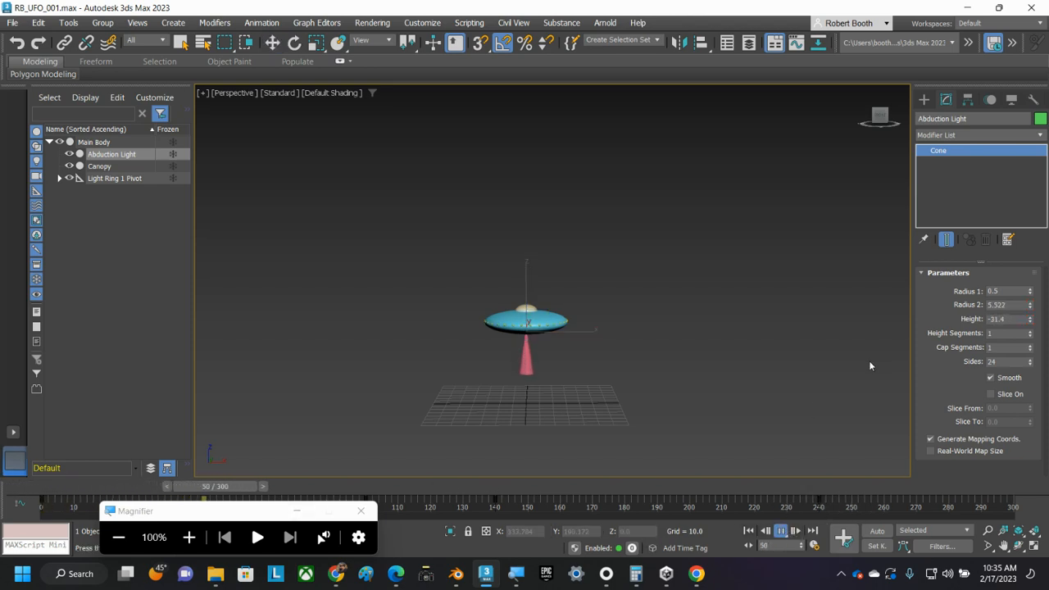
scroll(593, 327, up, 5)
middle_drag(548, 355, 791, 179)
scroll(789, 177, down, 4)
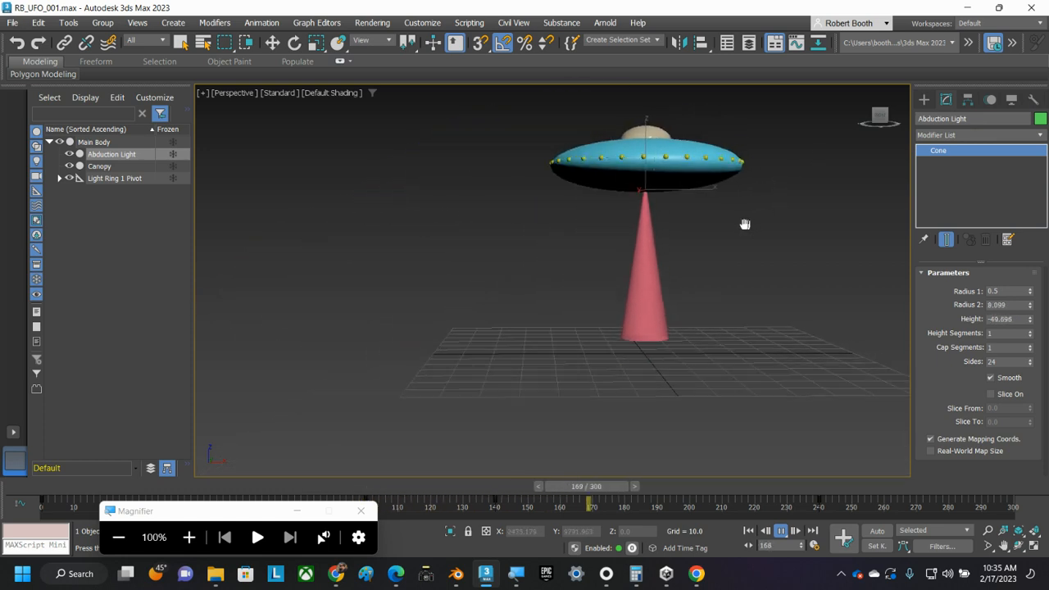
middle_drag(745, 225, 663, 243)
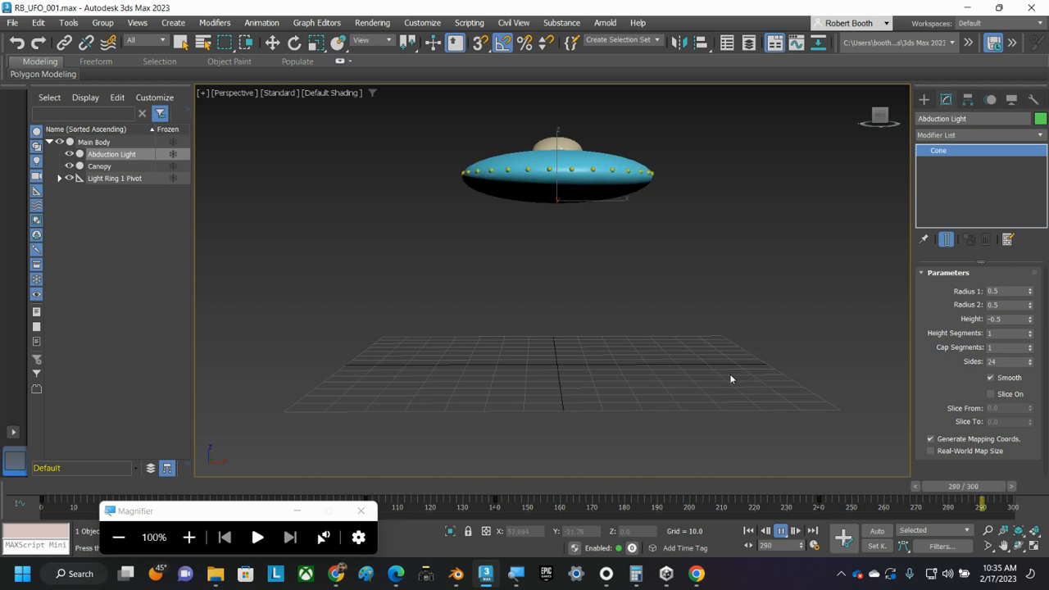
click(781, 531)
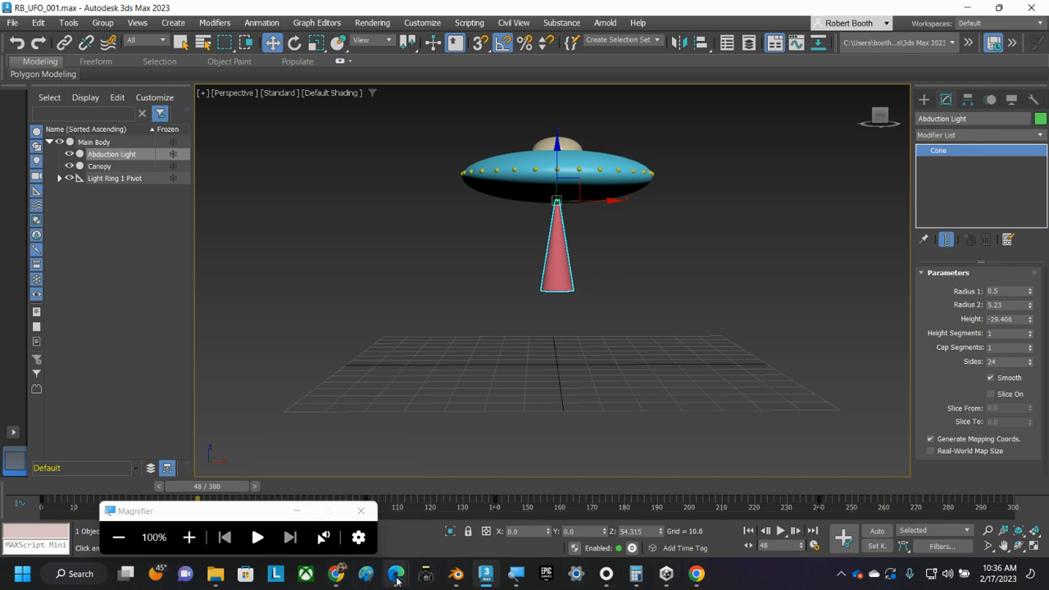
click(381, 537)
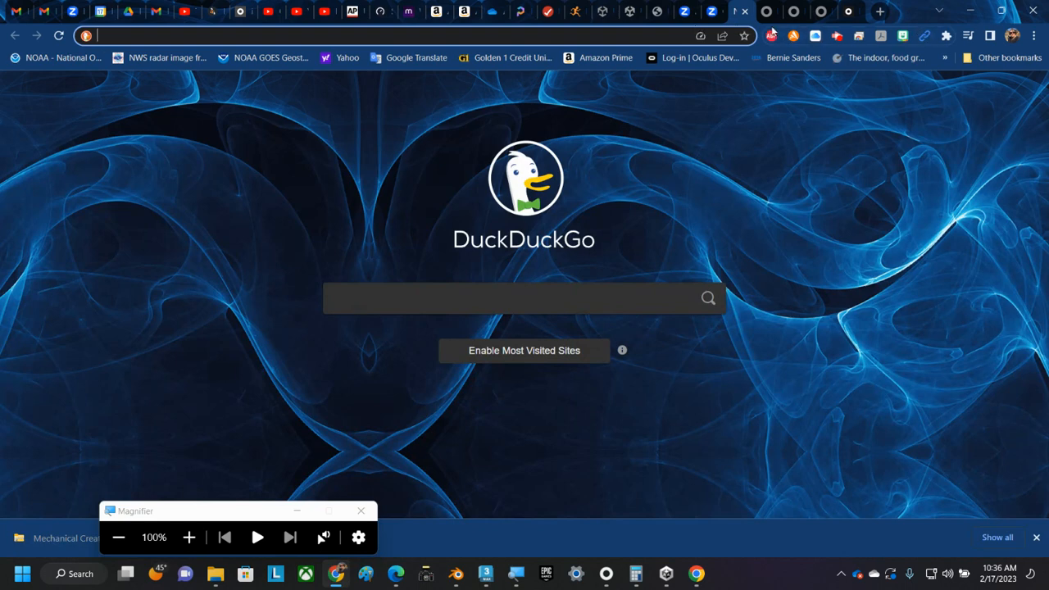
click(837, 37)
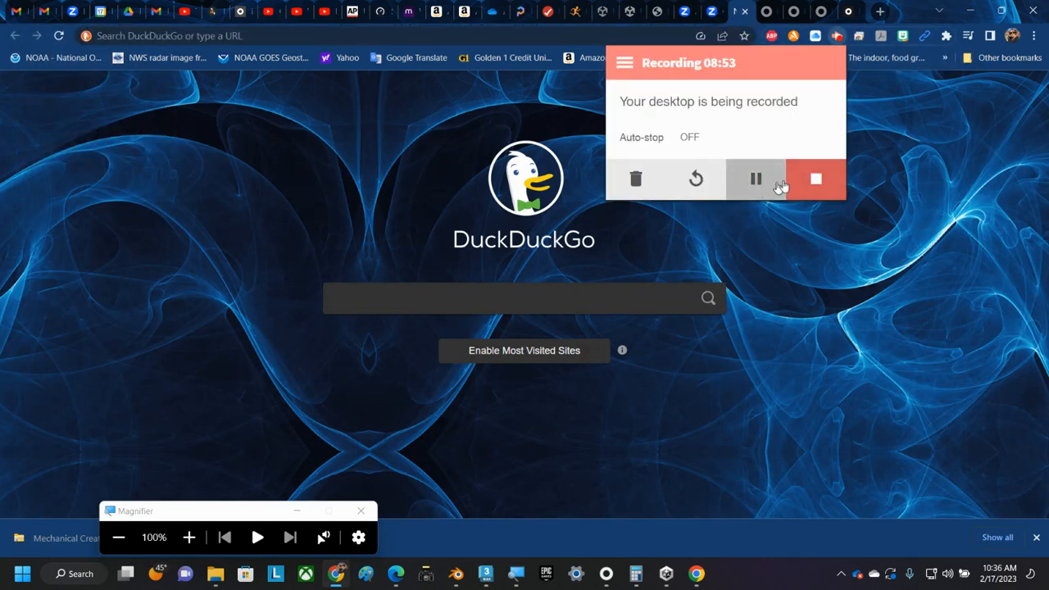